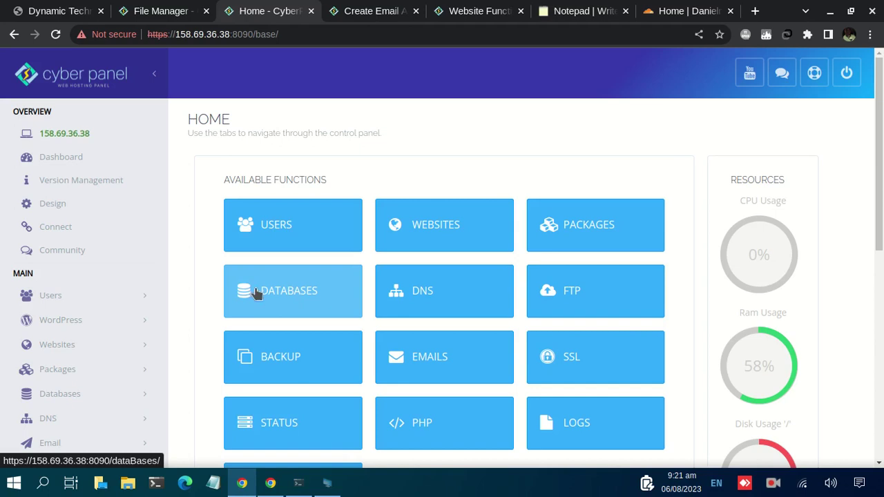
Open the DATABASES tile from the CyberPanel Home page
click(273, 290)
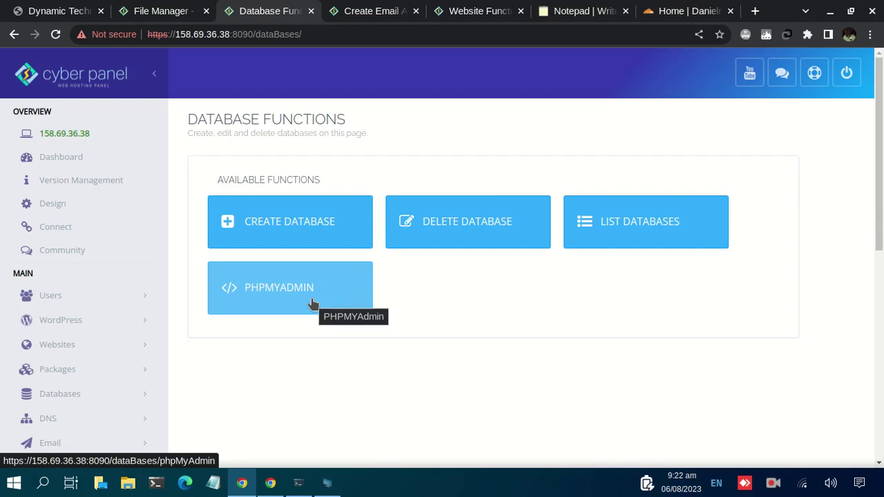
Start a new database for dannydev.xyz with database name dtech and user name admin
click(276, 221)
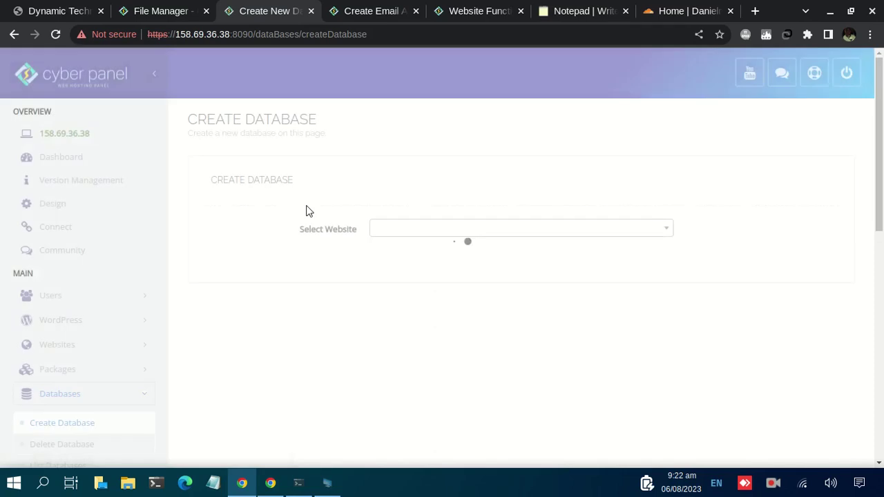
click(413, 227)
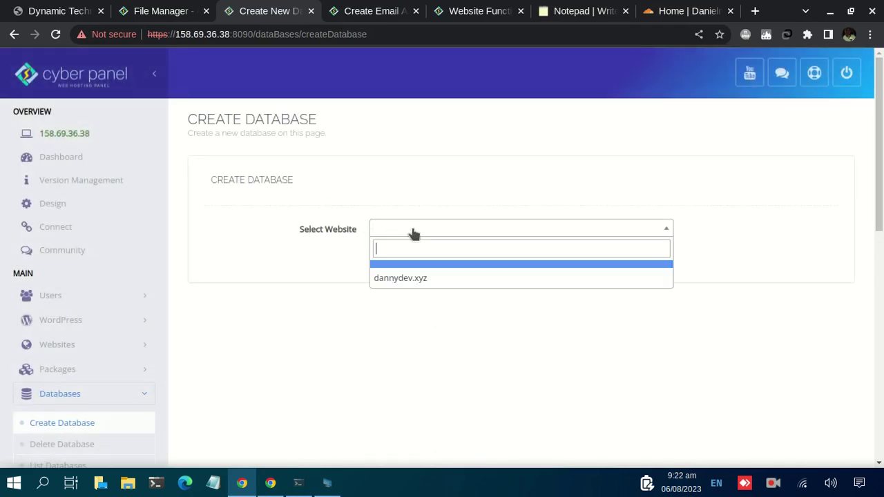
click(424, 278)
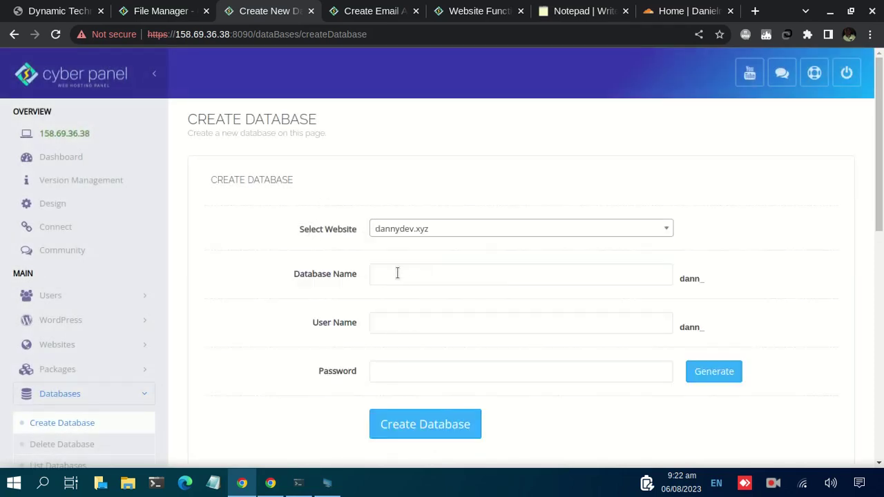
click(401, 273)
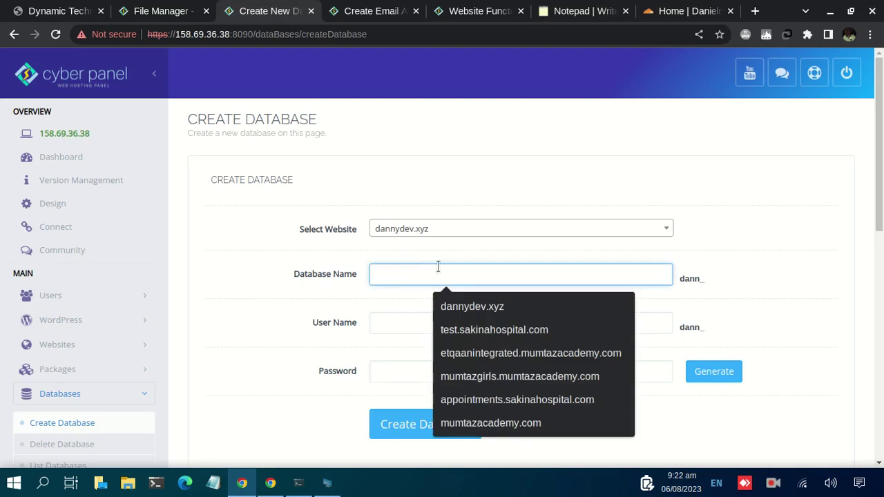
text(dtech)
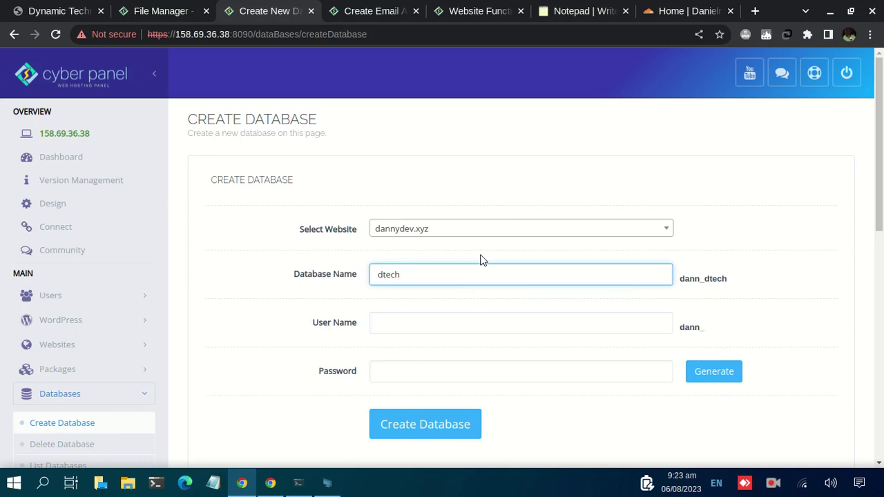
click(400, 319)
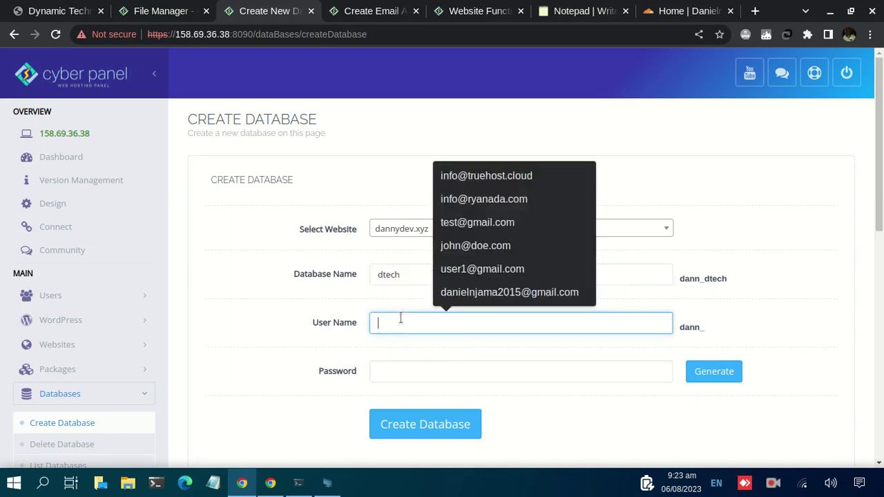
text(admin)
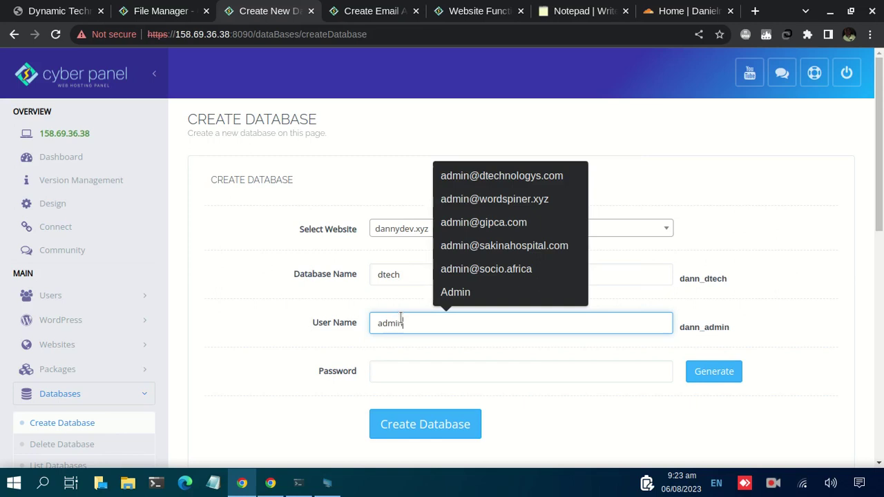
Generate a random password for the database user and select it for copying
click(391, 371)
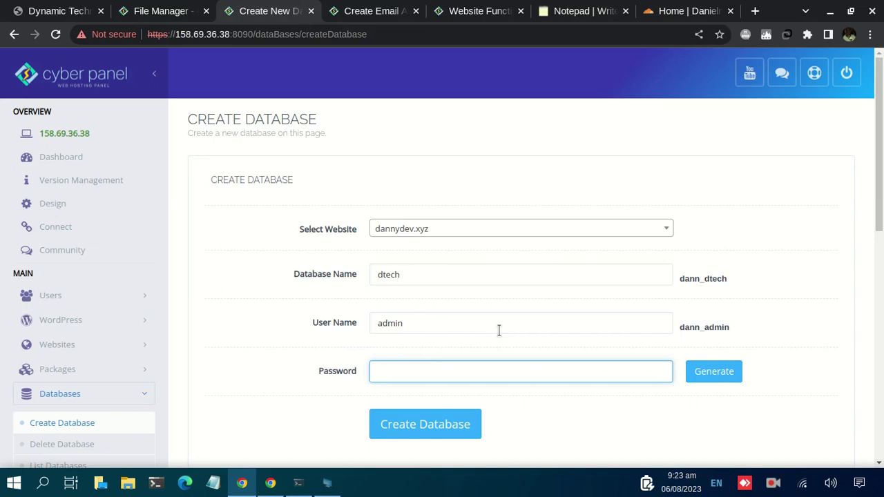
click(696, 368)
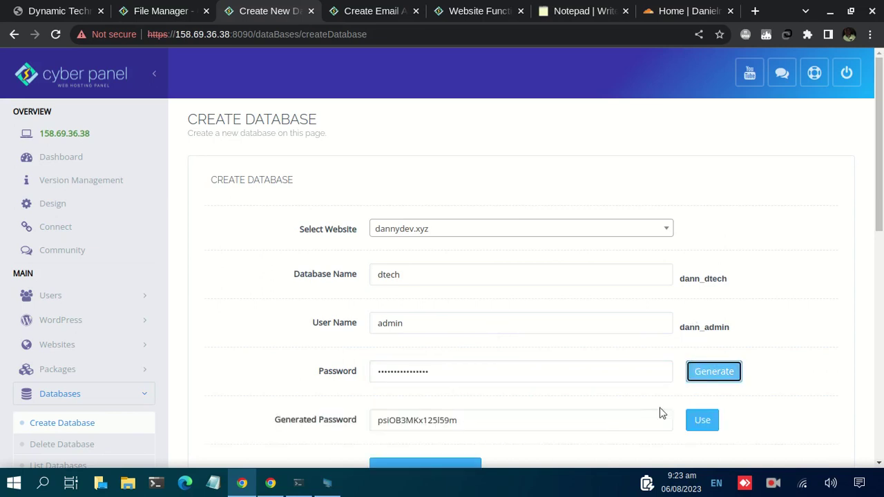
drag(491, 424, 371, 425)
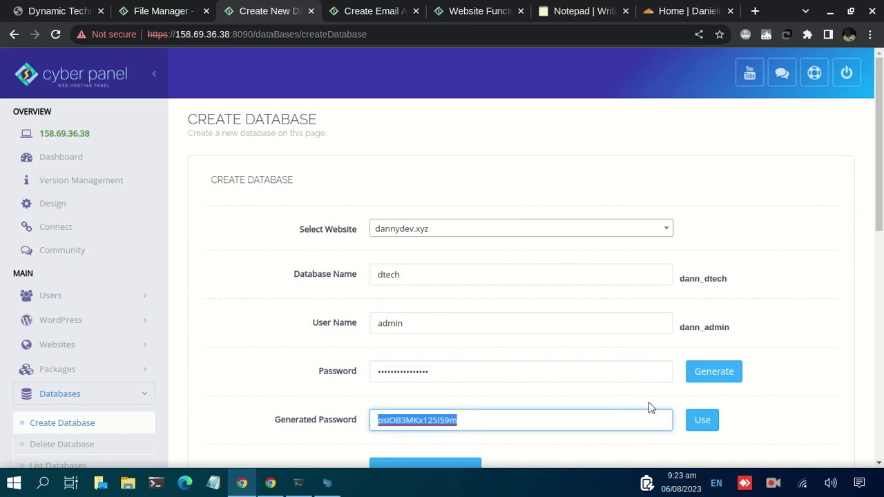
In the notepad, replace the old DNS notes with a password label followed by the generated password
click(563, 12)
drag(145, 311, 18, 156)
key(ctrl+x)
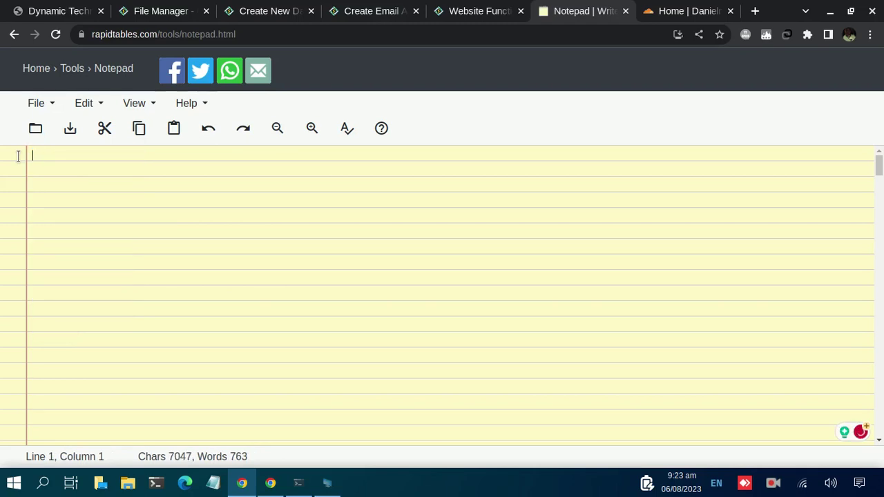
text(p)
key(BackSpace)
text(sswd:)
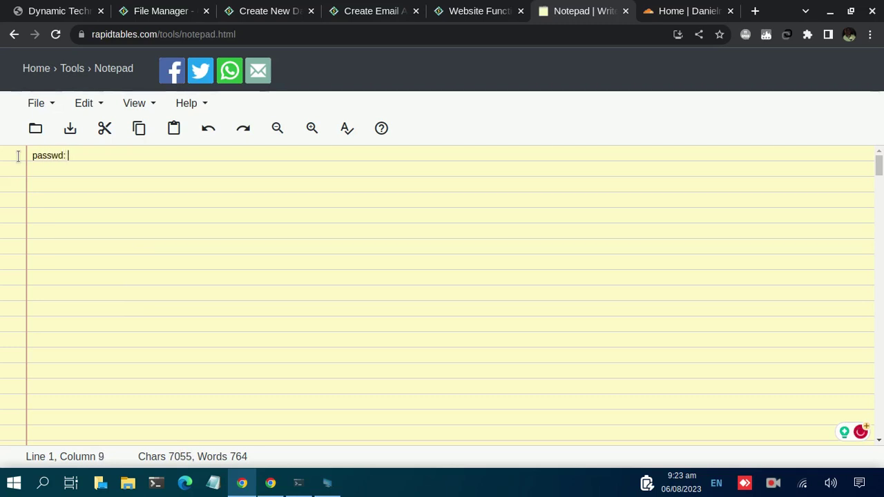
key(ctrl+v)
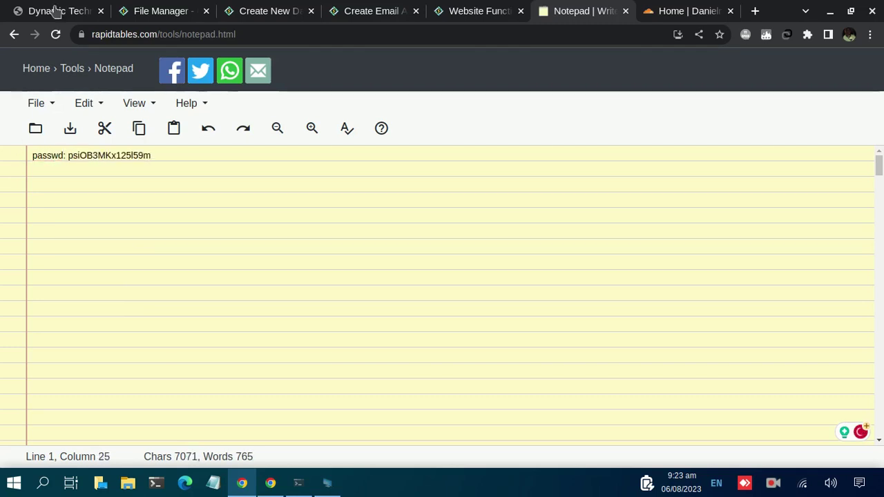
Add a 'username://dname:' line holding the database name dann_dtech
click(268, 12)
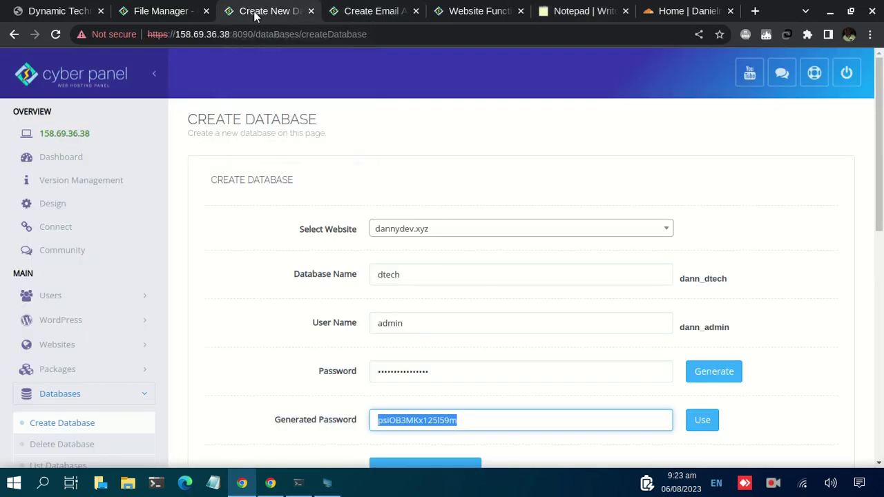
double_click(691, 279)
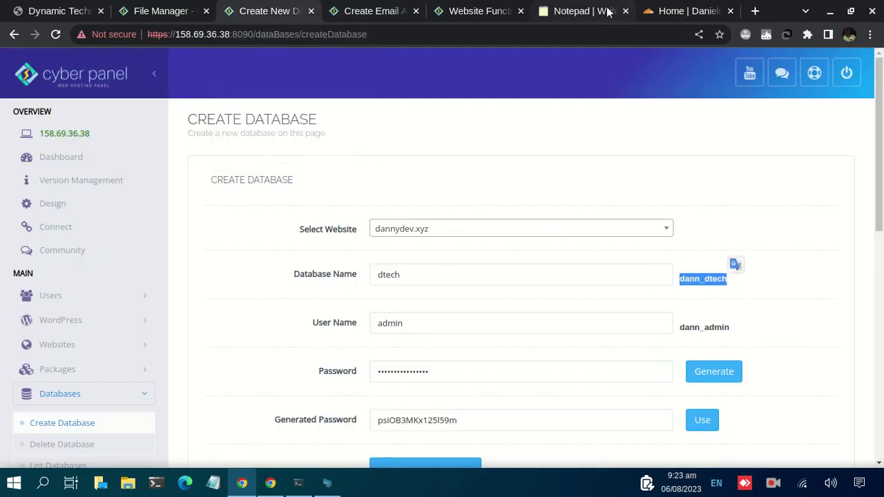
click(568, 12)
key(Return)
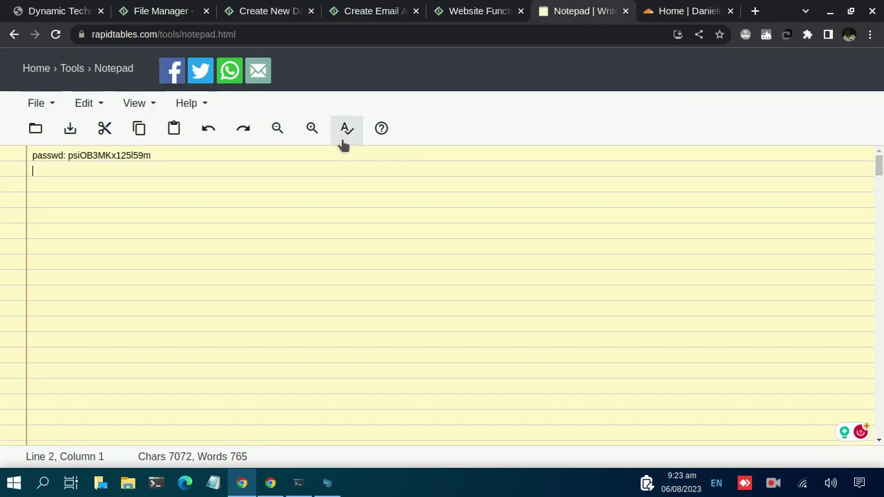
text(username://)
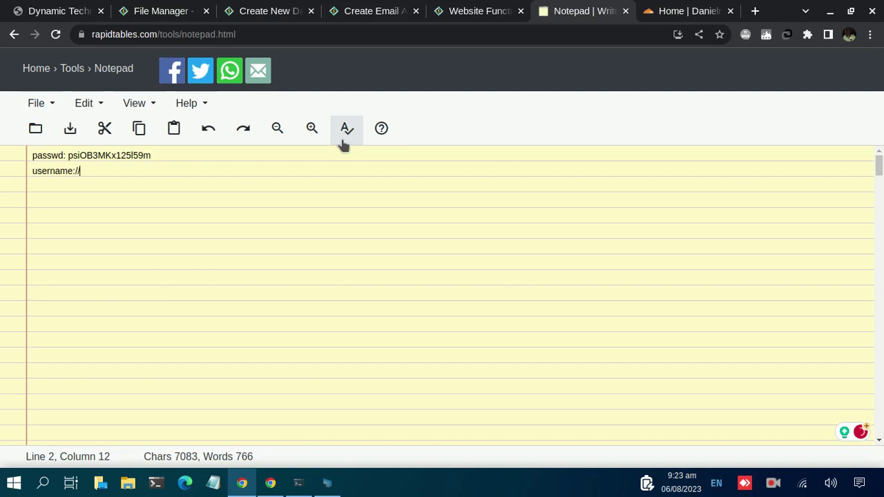
text(data)
key(BackSpace)
key(BackSpace)
key(BackSpace)
text(name:)
key(Return)
text(dann_dtech)
key(Home)
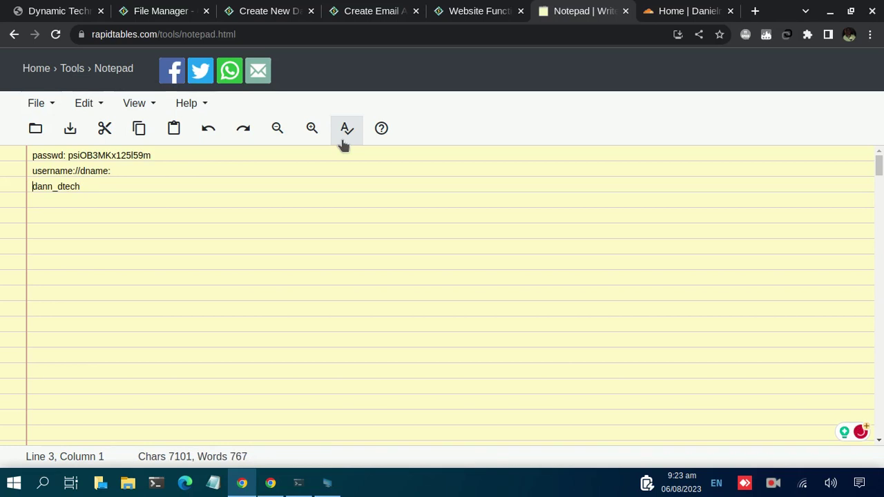
key(BackSpace)
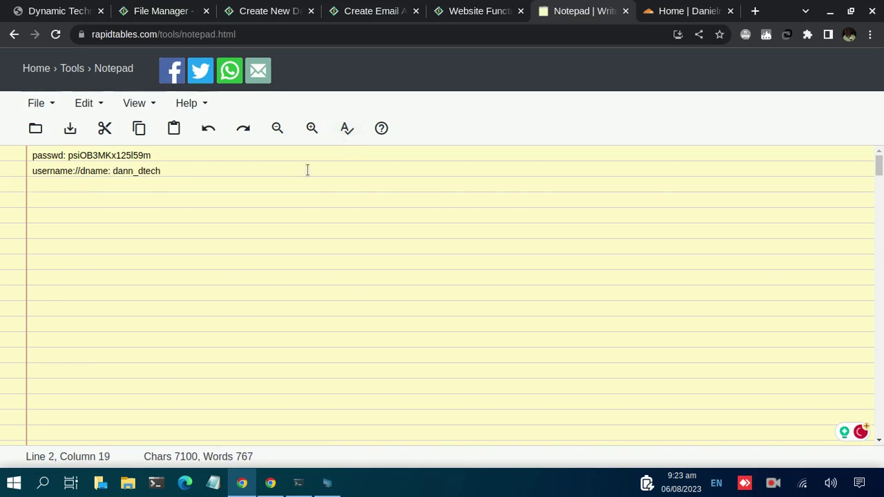
Apply the generated password, create dann_dtech for dannydev.xyz, and go back to Database Functions
click(249, 11)
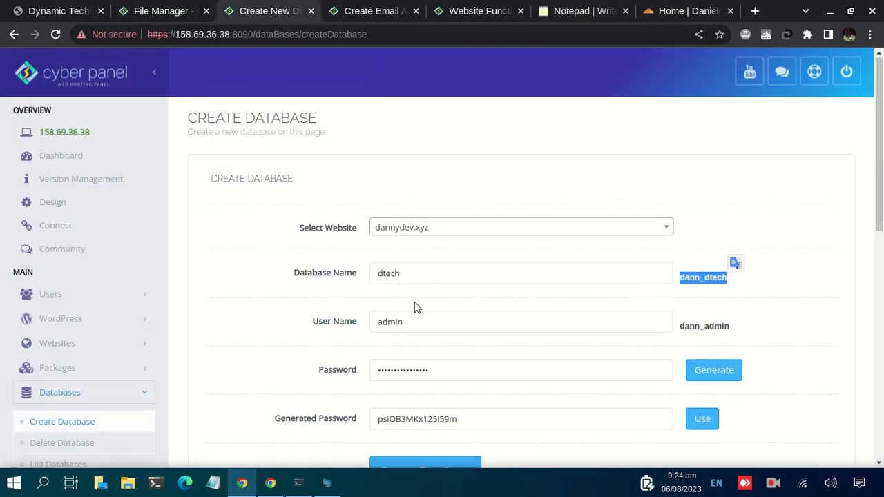
scroll(414, 306, down, 1)
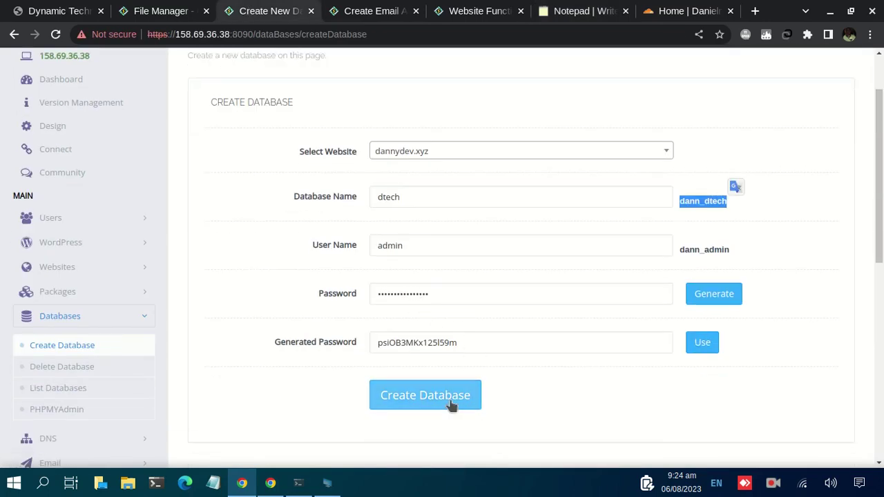
click(711, 345)
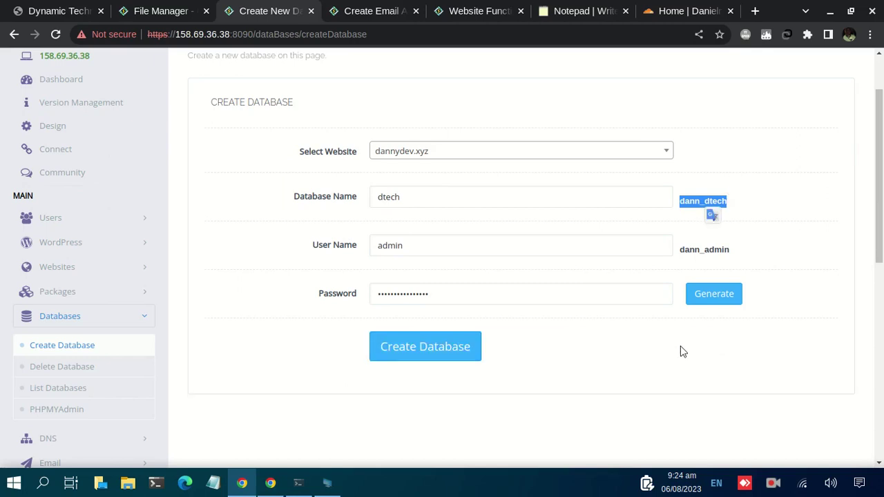
click(450, 355)
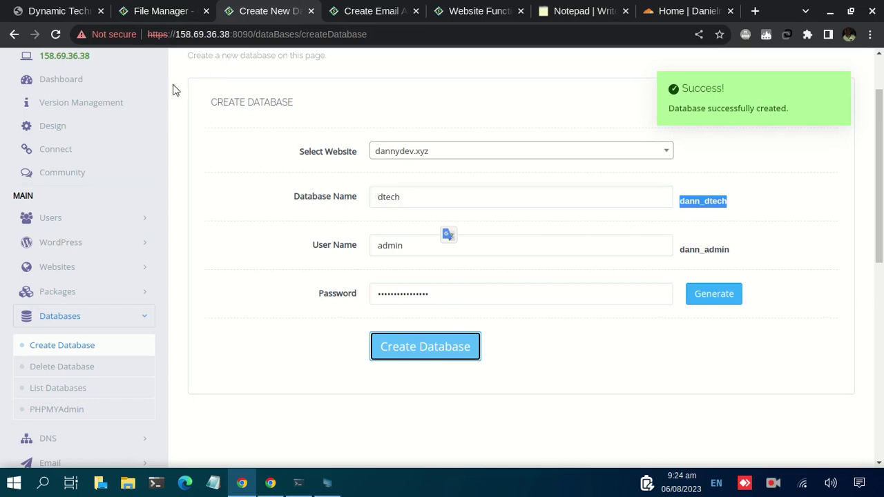
click(13, 35)
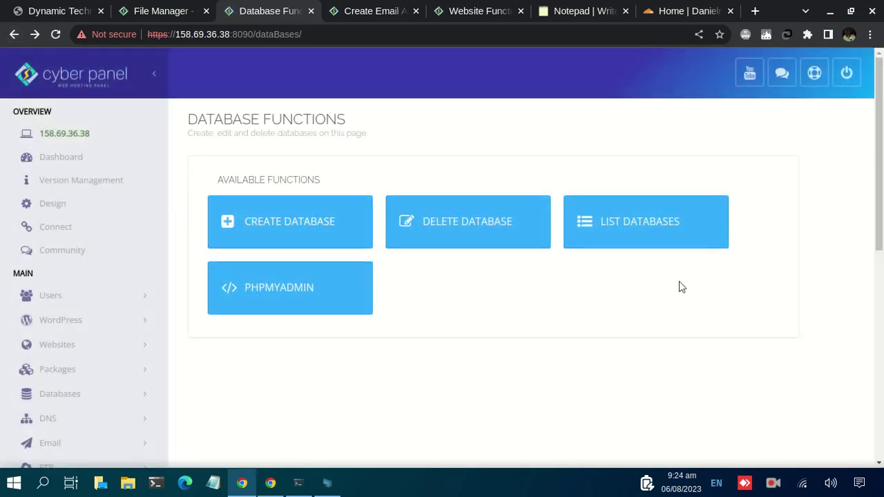
List the dannydev.xyz databases and highlight dann_dtech and its user dann_admin
click(622, 220)
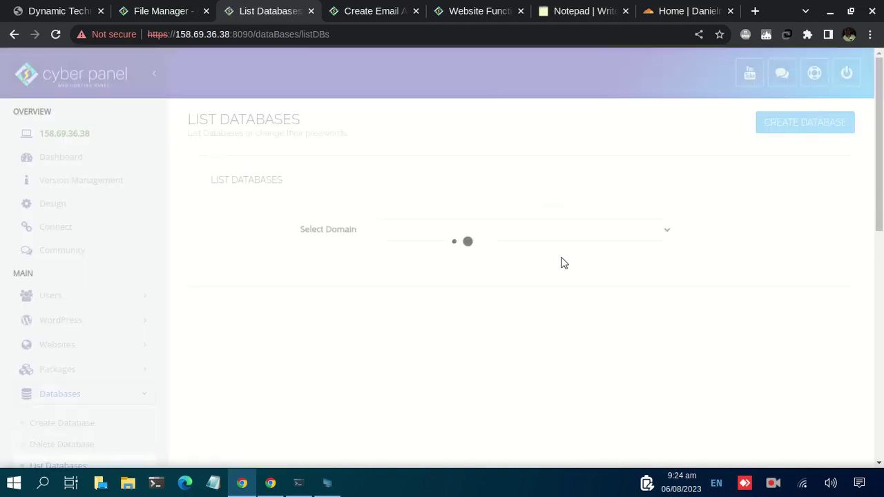
click(456, 231)
click(442, 258)
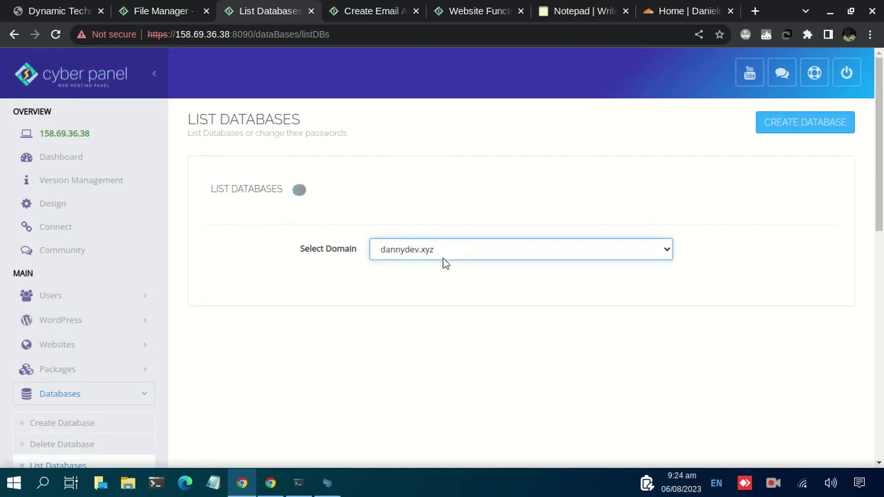
scroll(433, 302, down, 1)
scroll(433, 302, down, 1)
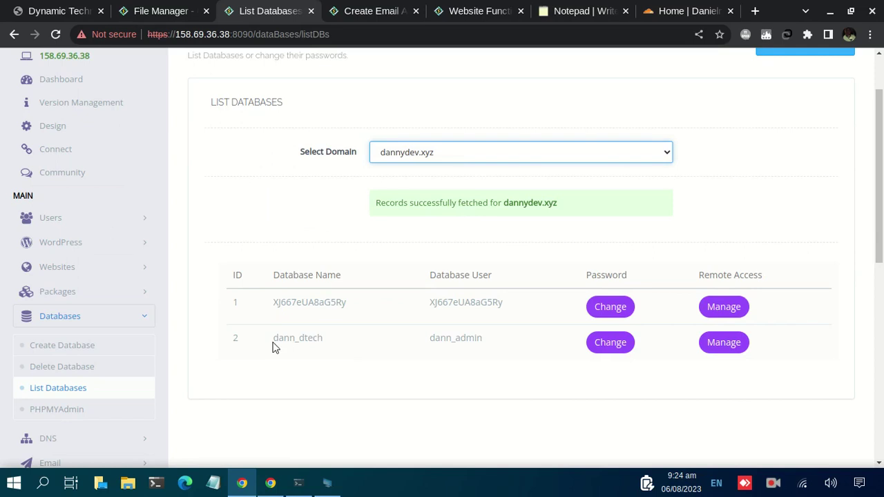
drag(274, 348, 324, 339)
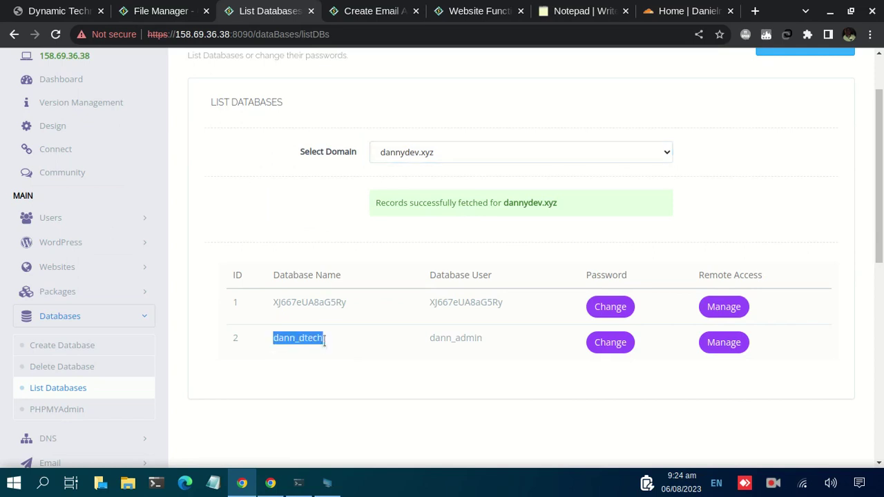
click(431, 335)
drag(431, 337, 484, 338)
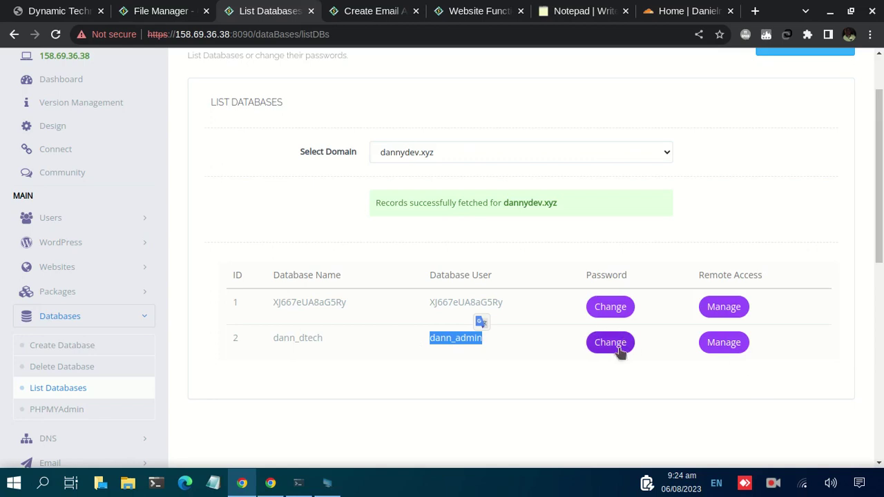
Add a 'host: localhost' line below the dname line in the credentials notes
click(583, 12)
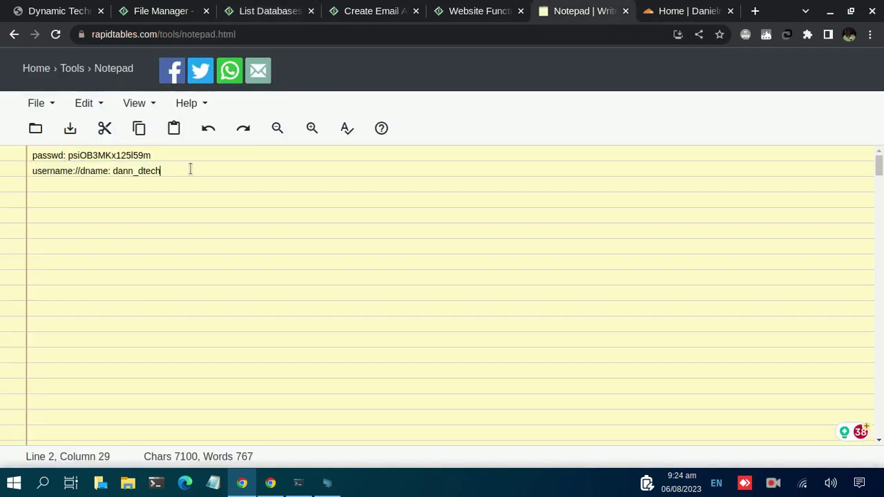
key(Return)
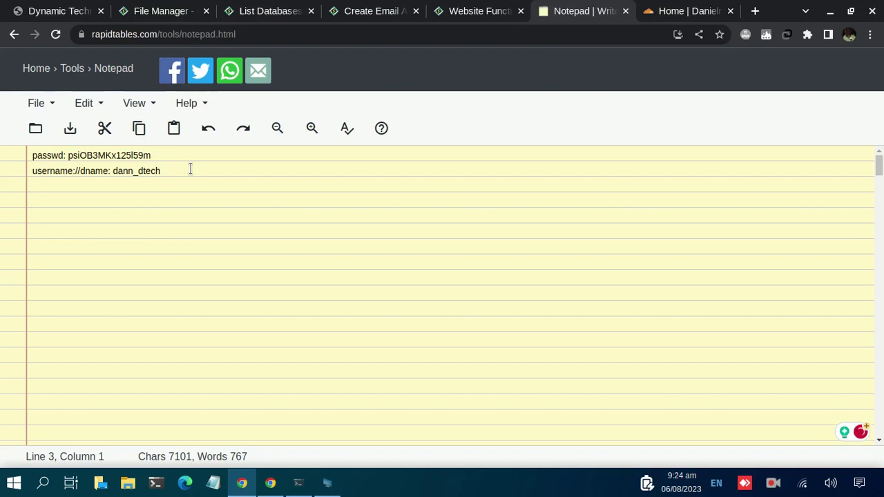
text(host: loca)
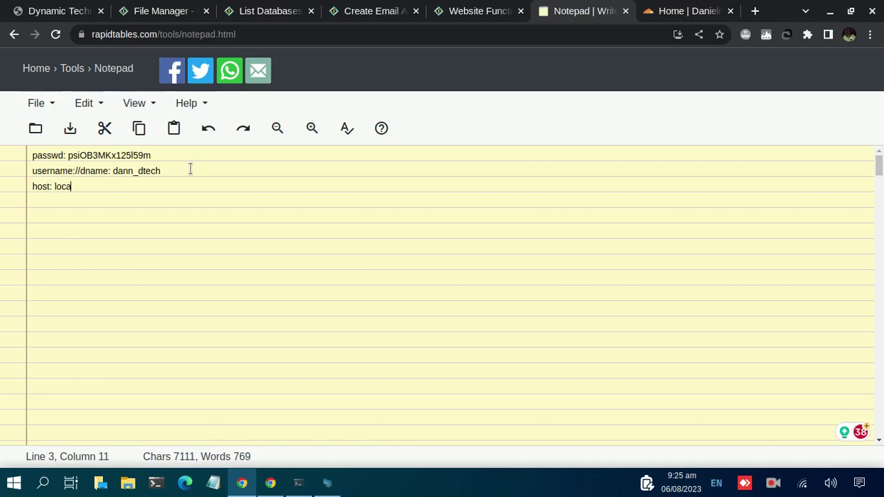
text(lhost)
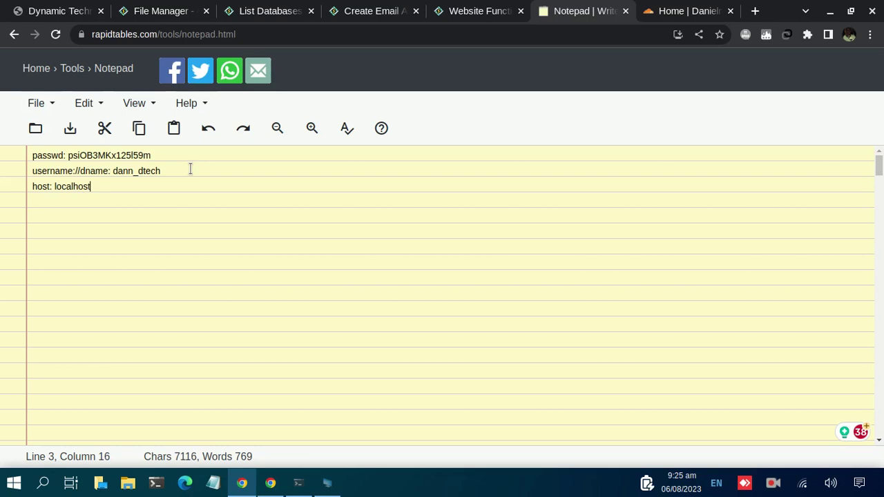
Recheck the database list, select the credential lines in the notes, and return to the list
click(237, 9)
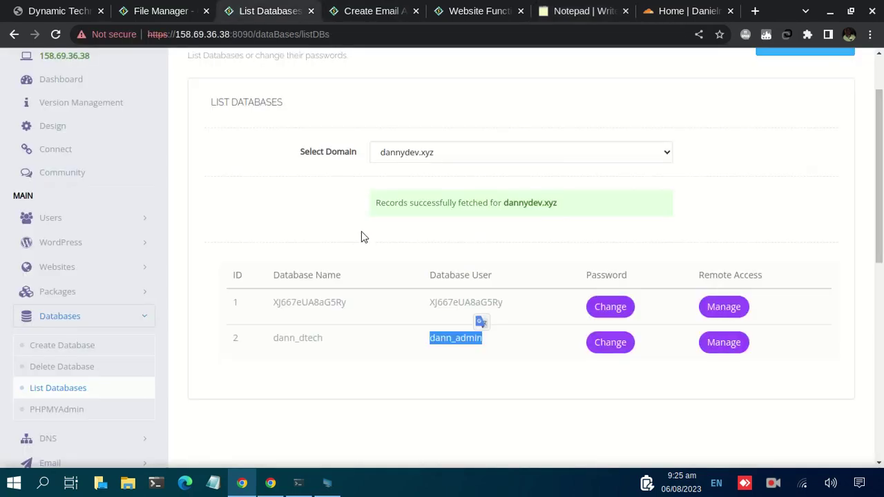
click(564, 14)
drag(107, 198, 30, 154)
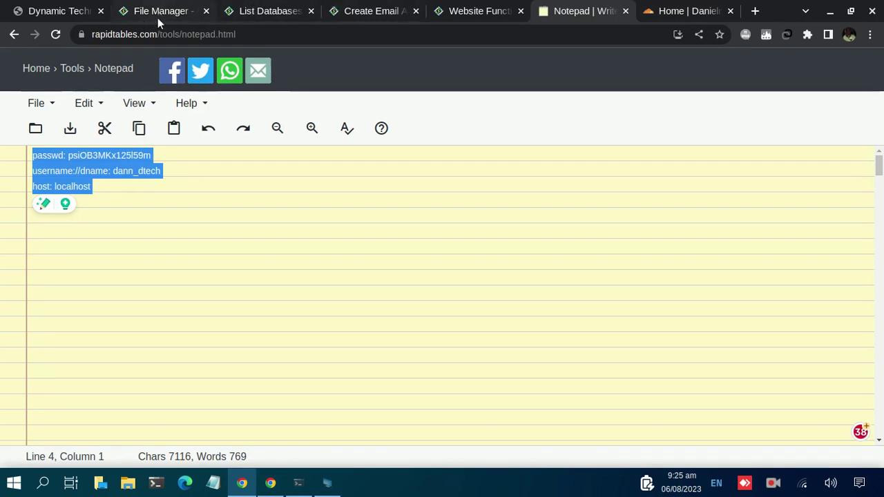
click(253, 12)
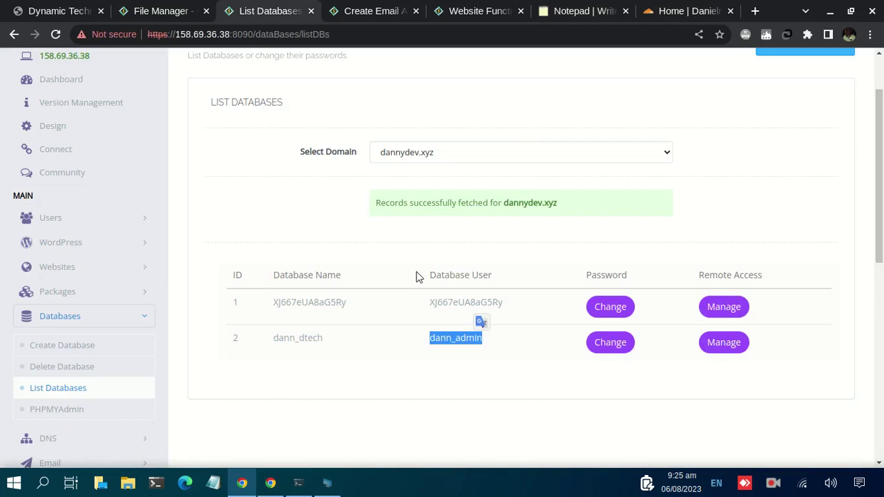